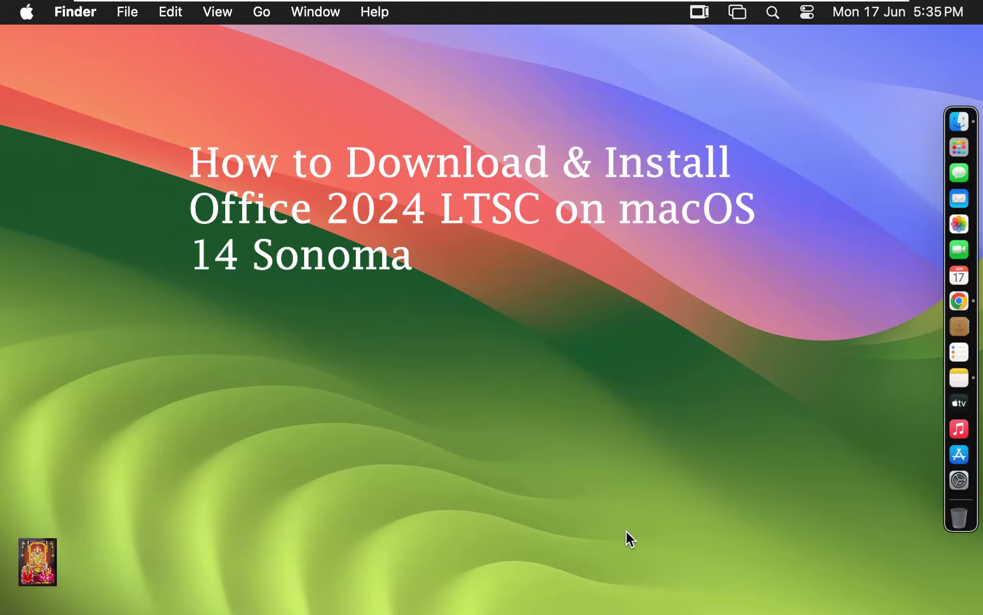
# Copy the Microsoft Learn URL from the saved note in Notes, then close the Notes window
pyautogui.click(959, 379)
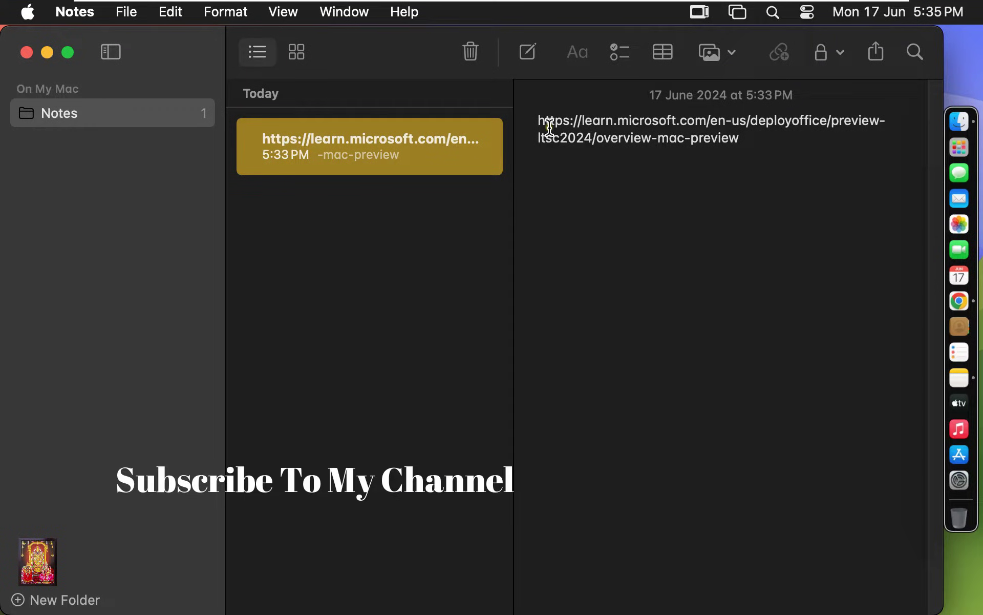
pyautogui.moveTo(541, 119); pyautogui.dragTo(742, 138)
pyautogui.press('cmd+c')
pyautogui.rightClick(697, 137)
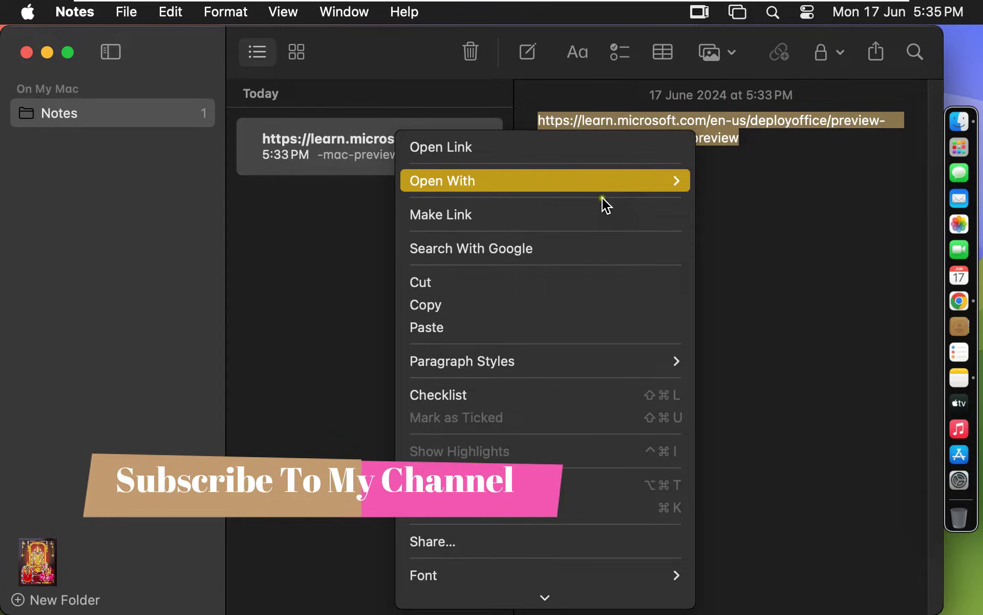
pyautogui.click(486, 309)
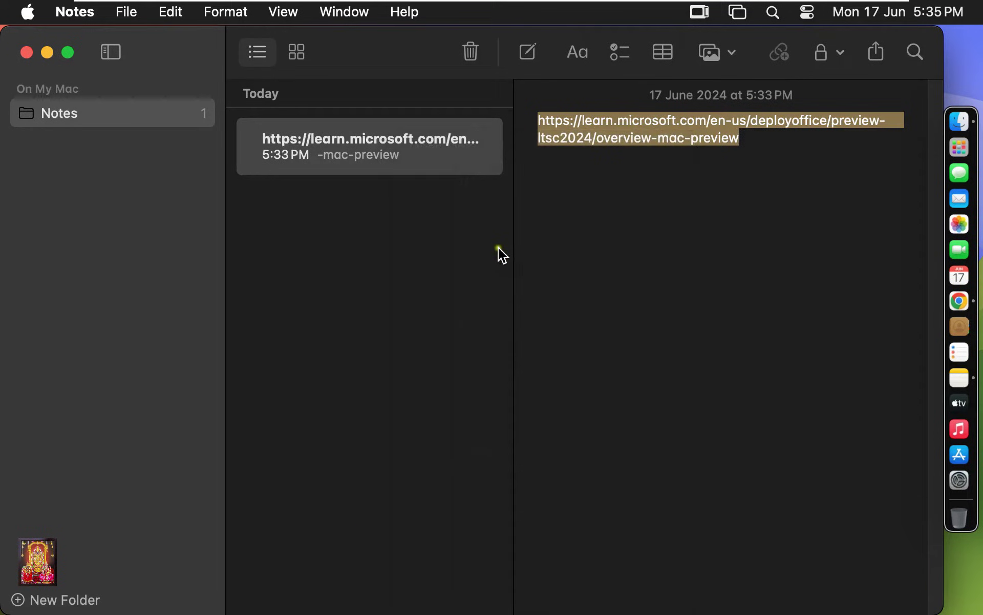
pyautogui.click(26, 53)
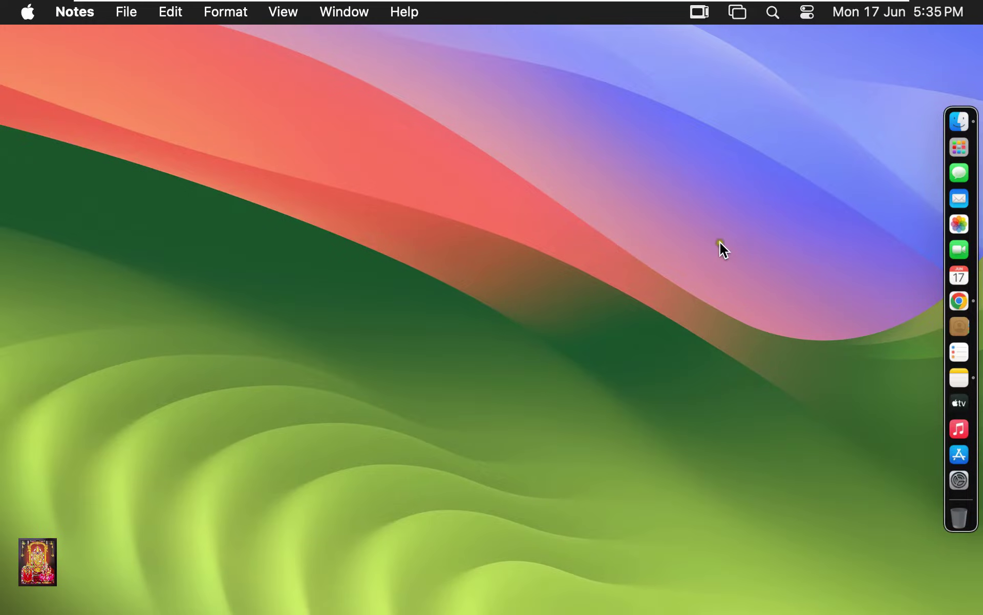
# In a new Chrome tab, paste and load the copied link to the 'Overview of Office LTSC 2024 for Mac preview' article
pyautogui.click(952, 305)
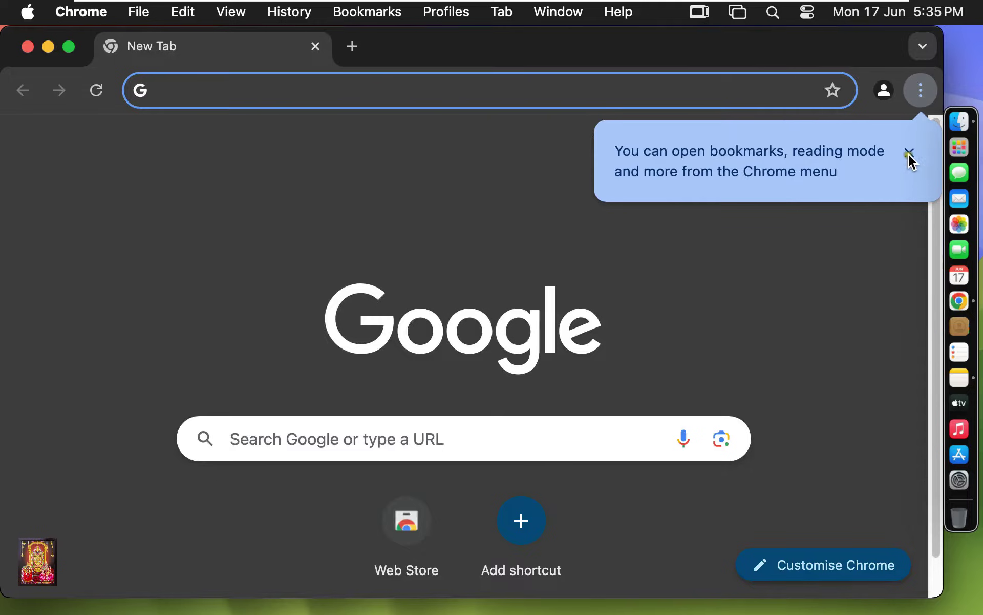
pyautogui.click(910, 154)
pyautogui.rightClick(203, 88)
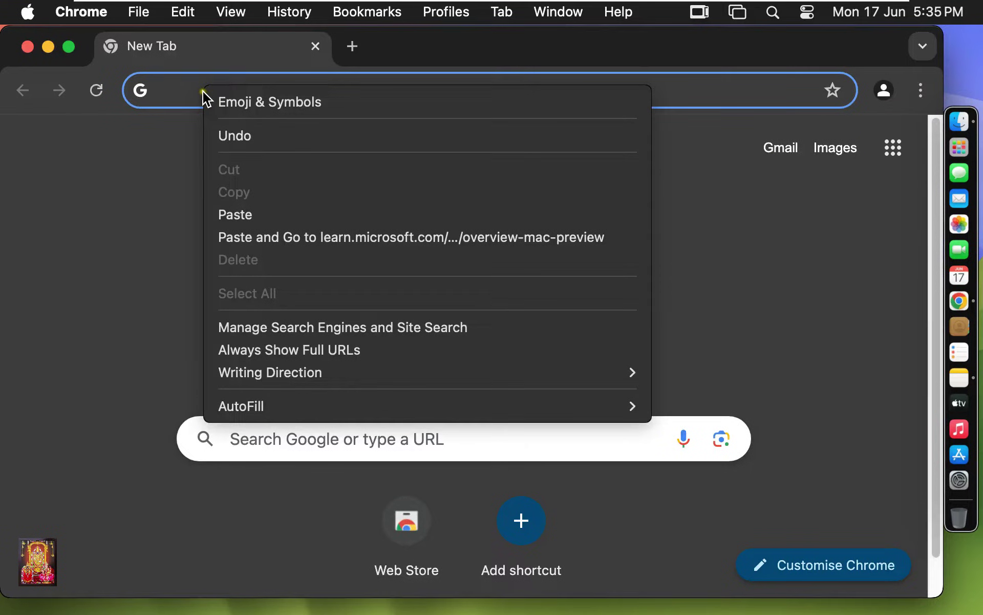
pyautogui.click(350, 238)
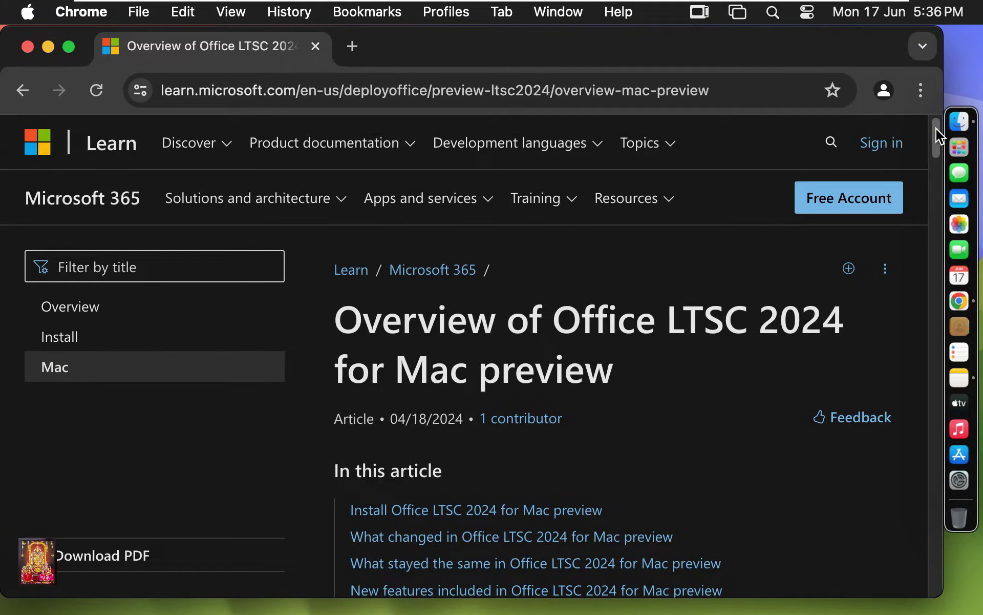
# From the Install section, download the Office LTSC 2024 preview installer and the Volume License Serializer package
pyautogui.moveTo(937, 136); pyautogui.dragTo(937, 147)
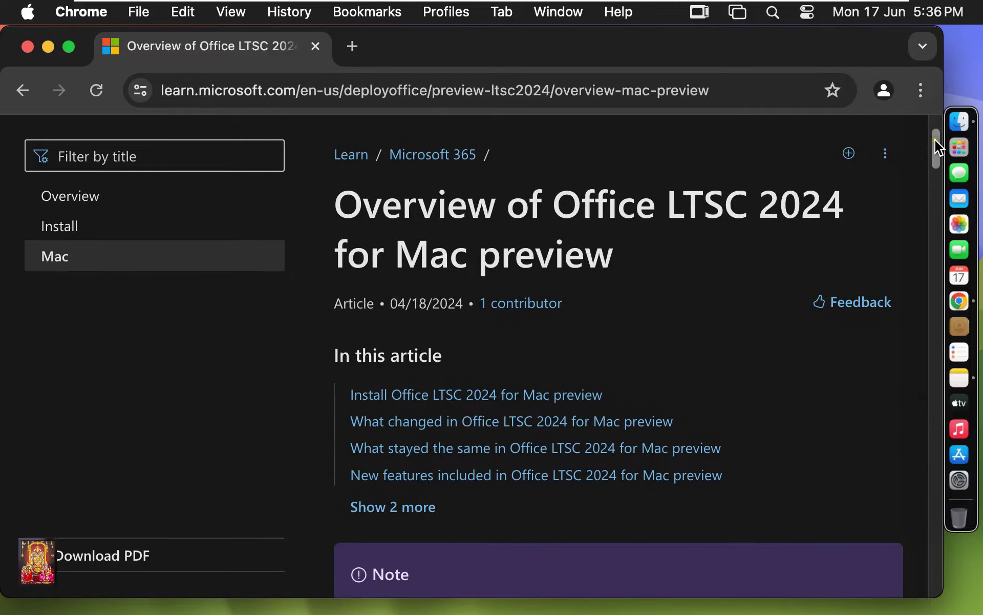
pyautogui.click(472, 405)
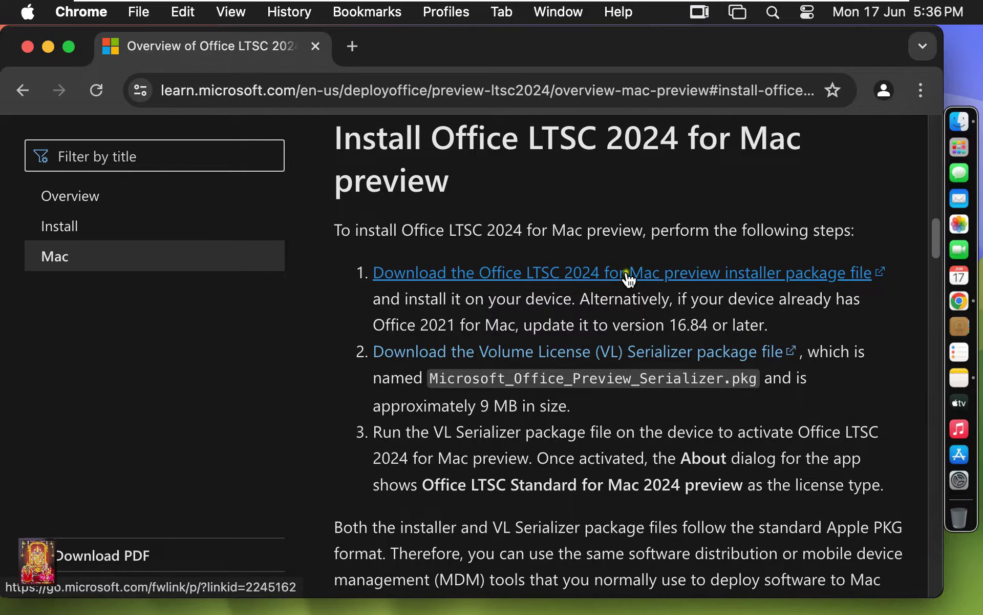
pyautogui.click(687, 280)
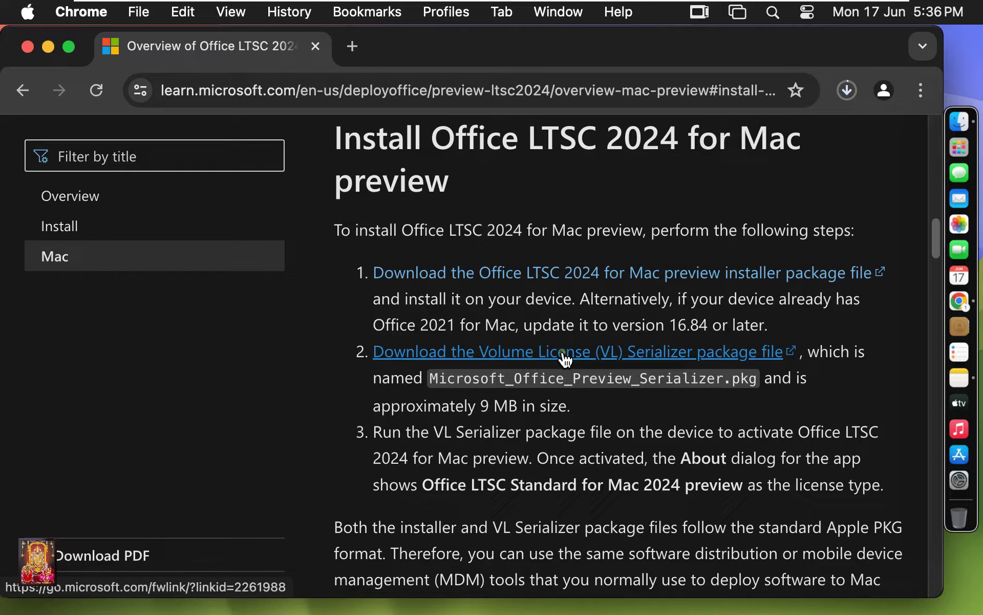
pyautogui.click(678, 362)
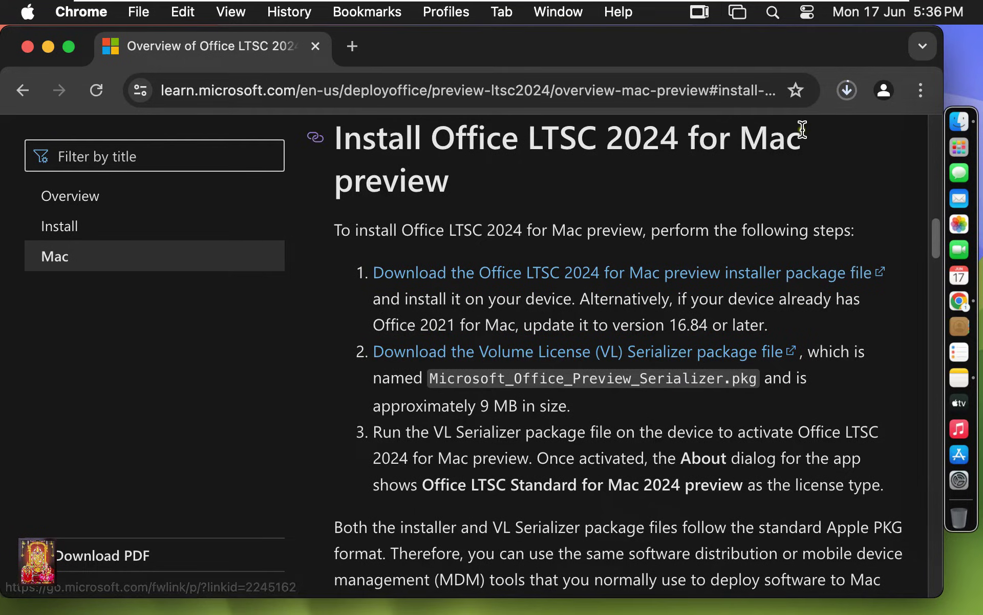
pyautogui.click(848, 94)
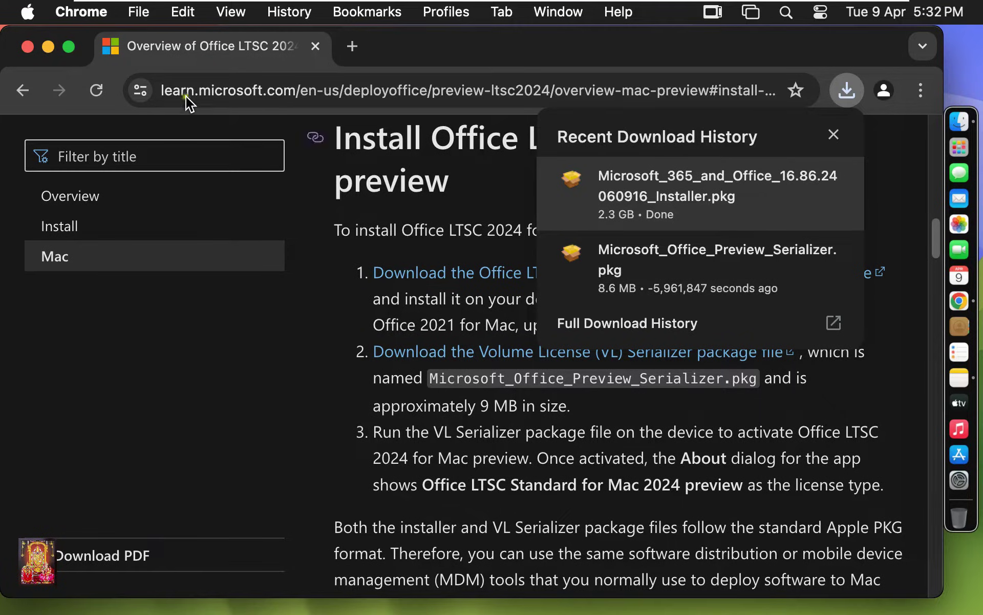
# Close Chrome, show Downloads in Finder, and bring up actions for the Microsoft 365 installer package
pyautogui.click(28, 47)
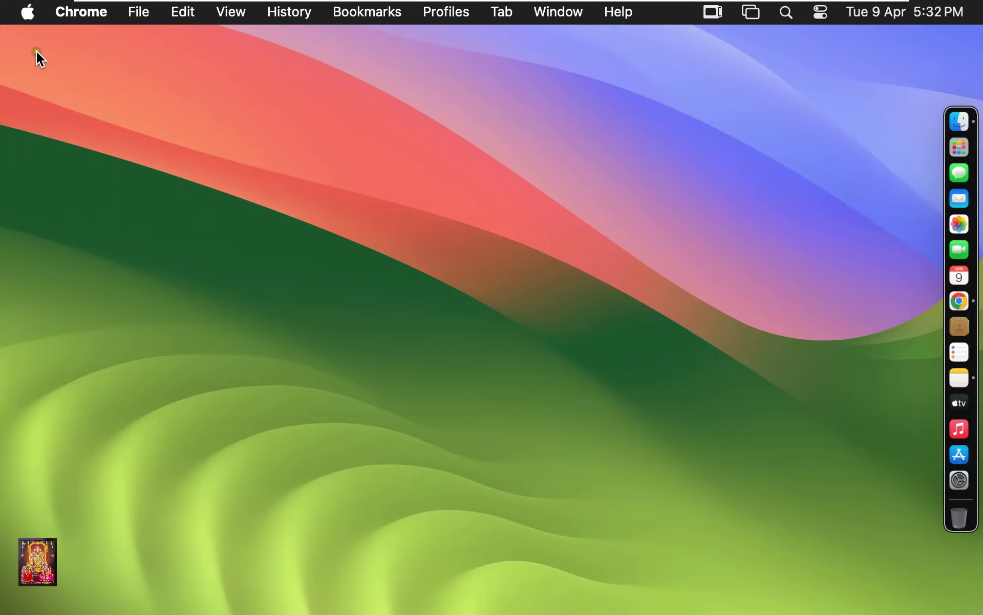
pyautogui.click(959, 122)
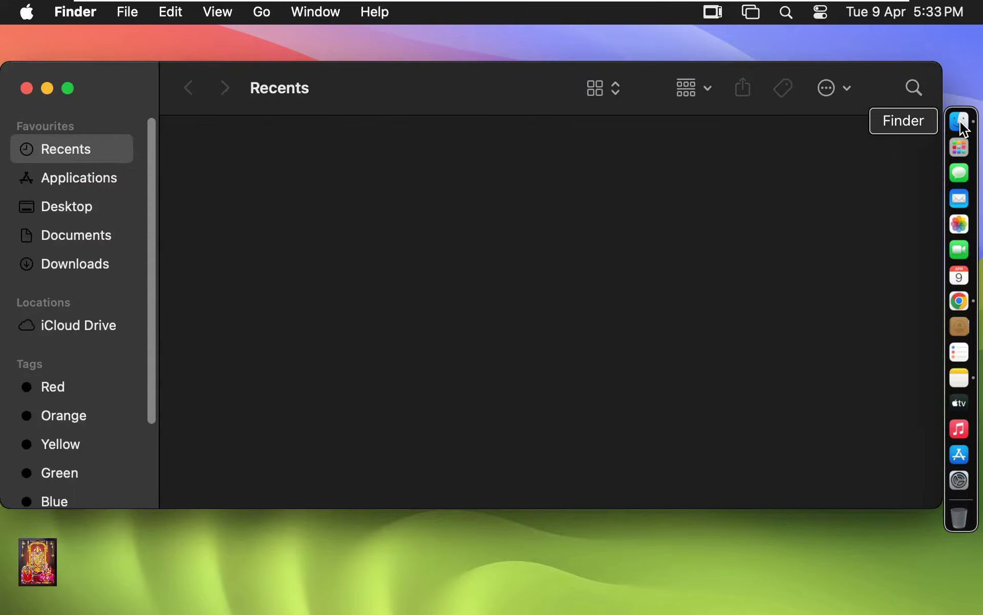
pyautogui.click(102, 267)
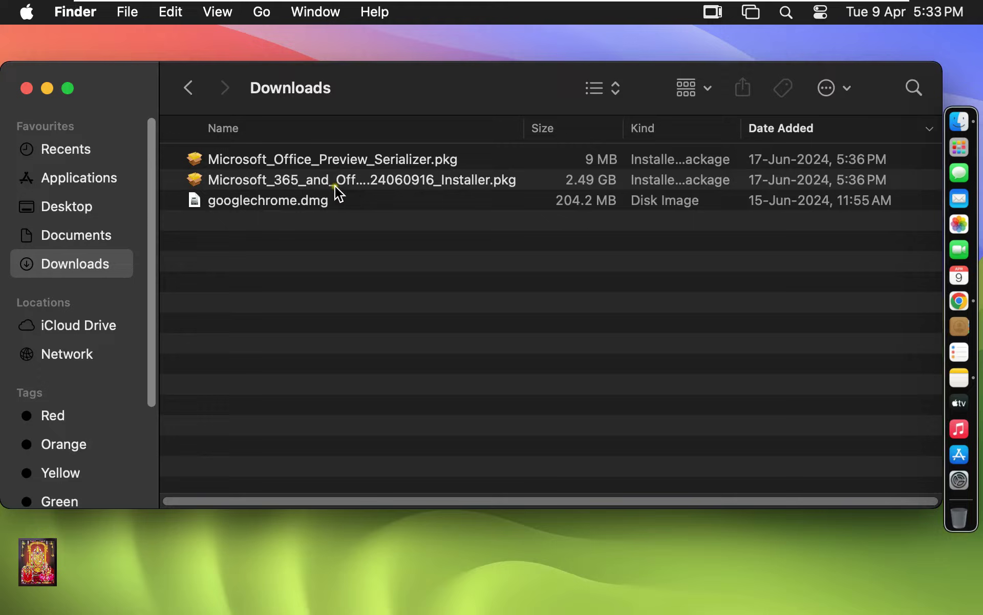
pyautogui.click(297, 186)
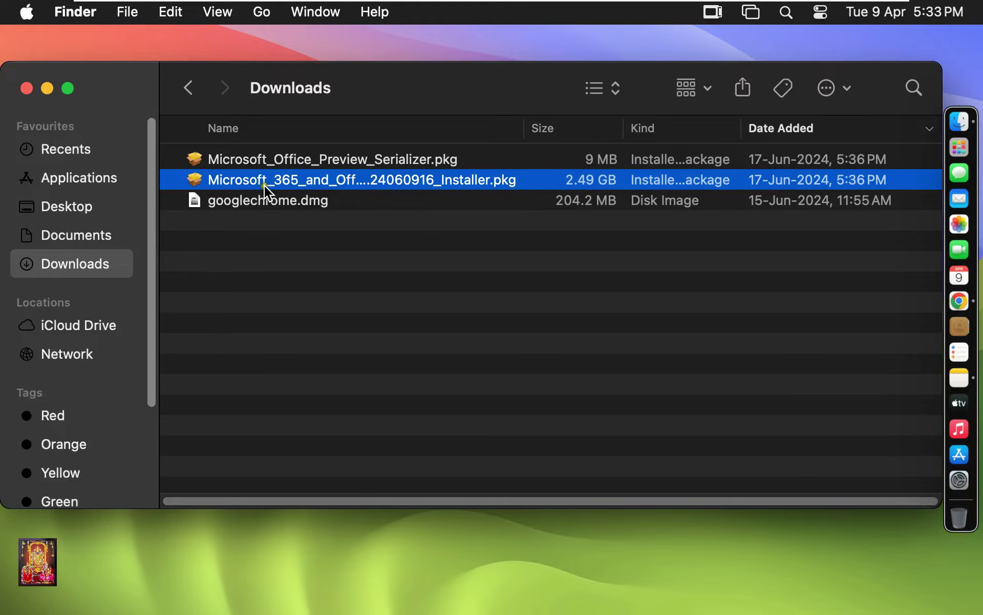
pyautogui.rightClick(415, 185)
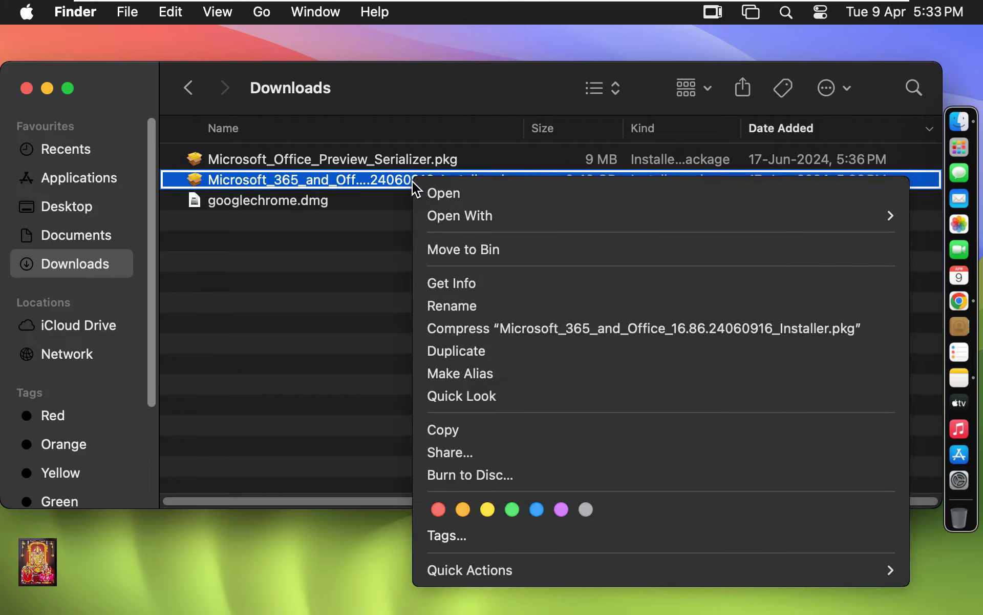
# Open the package in Installer, agree to the licence, and install for all users on macHD
pyautogui.moveTo(439, 220)
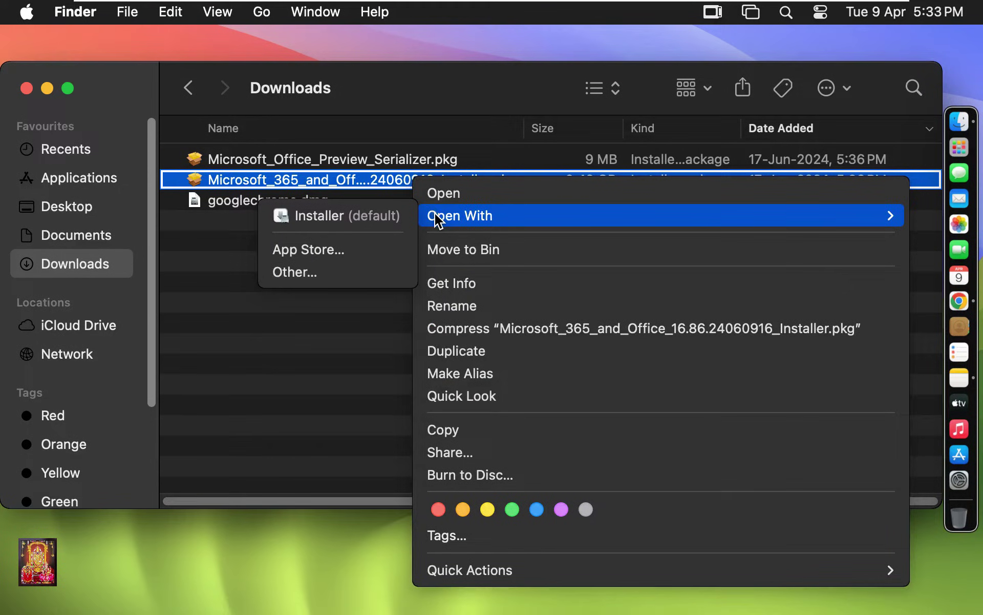
pyautogui.click(340, 221)
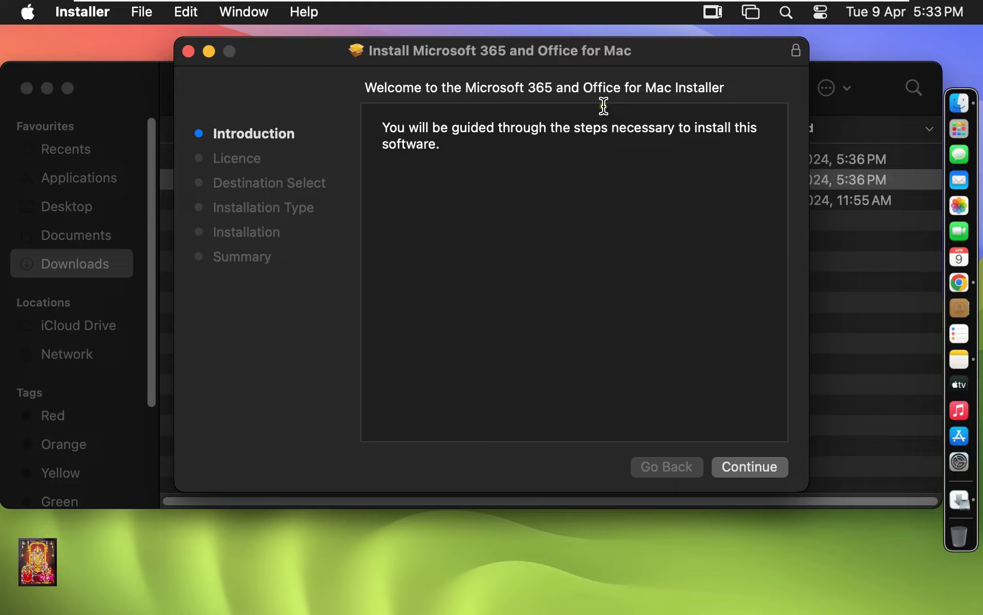
pyautogui.click(749, 469)
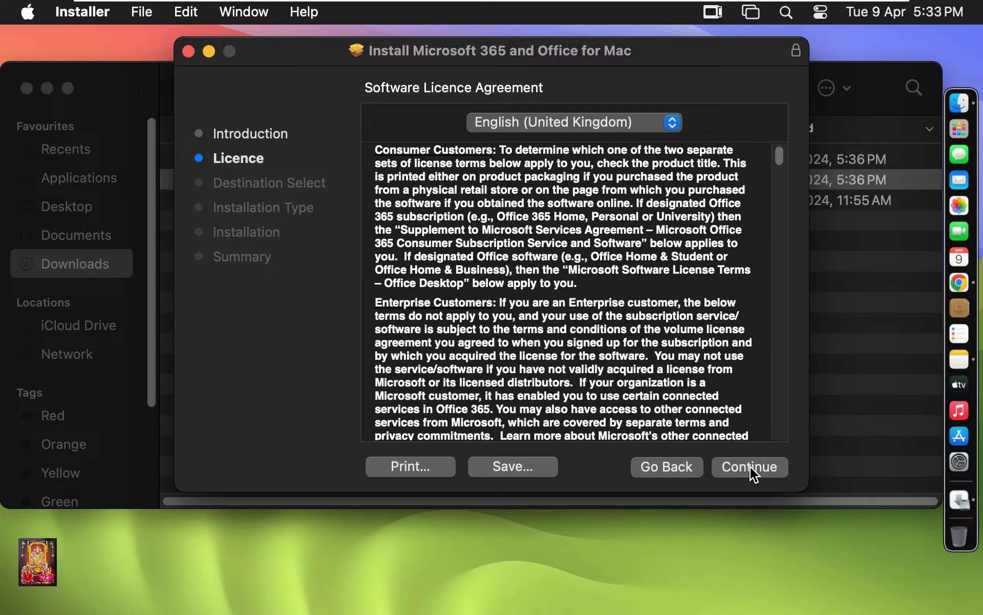
pyautogui.click(751, 468)
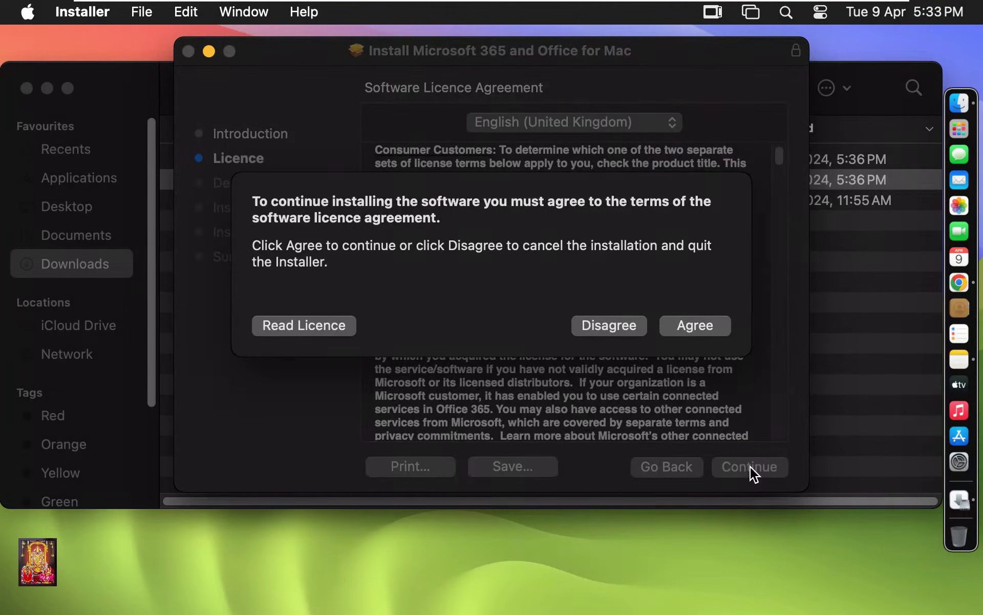
pyautogui.click(712, 328)
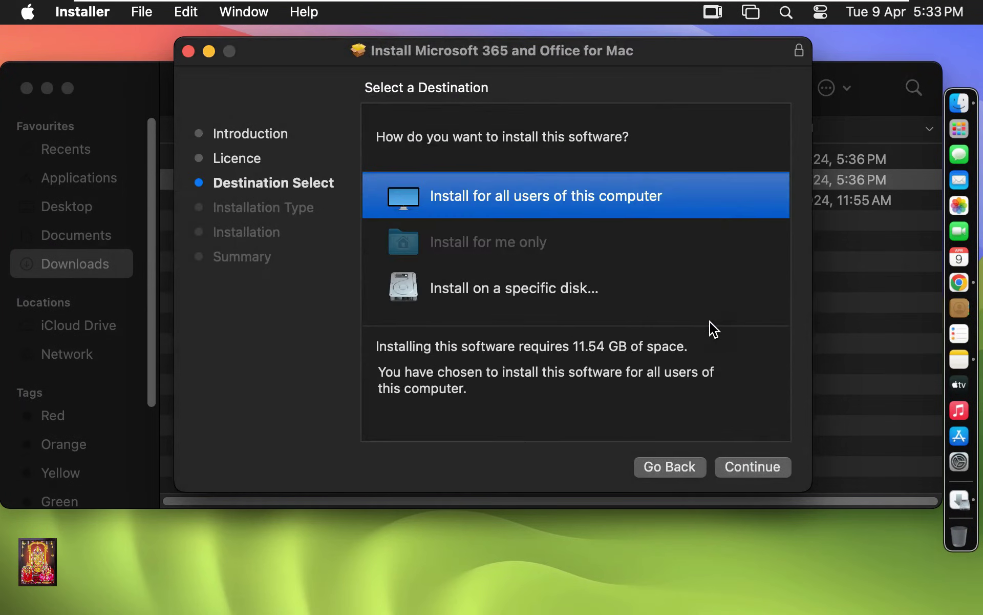
pyautogui.click(755, 468)
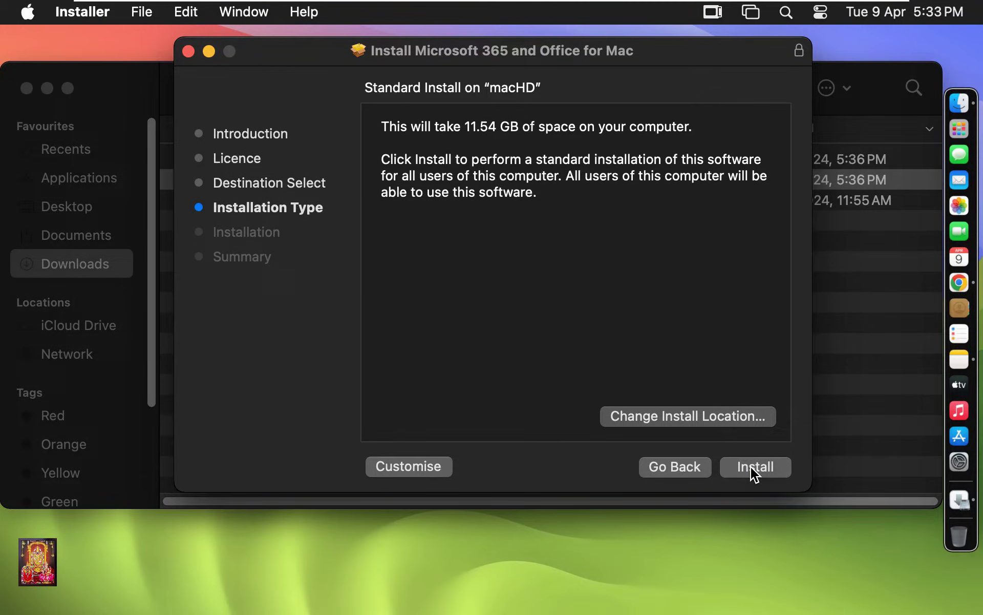
# Run the standard install, authorised with the account password, then close Installer and keep the package
pyautogui.click(756, 467)
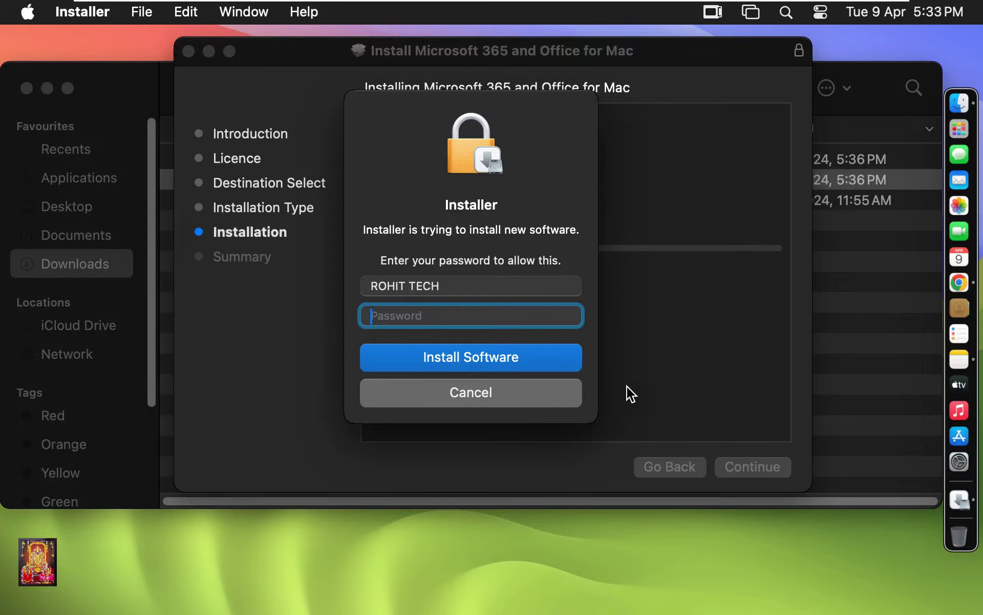
pyautogui.write('•••••••')
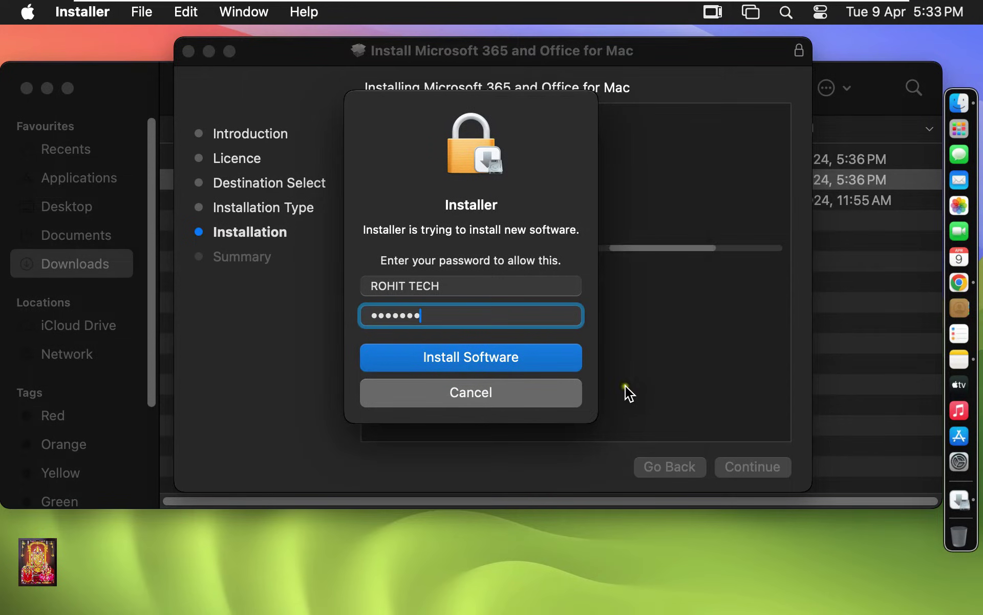
pyautogui.click(466, 356)
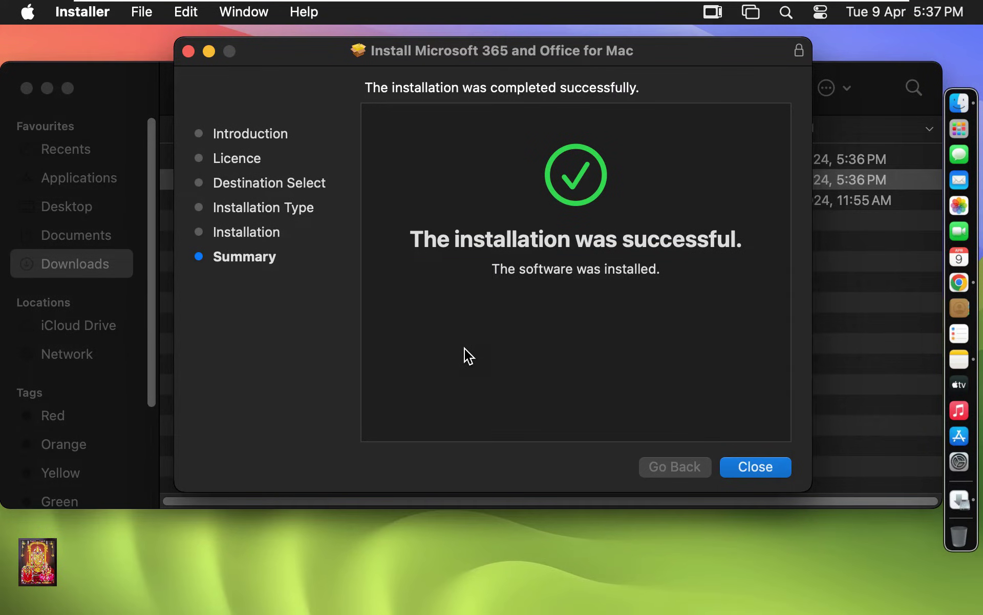
pyautogui.click(756, 468)
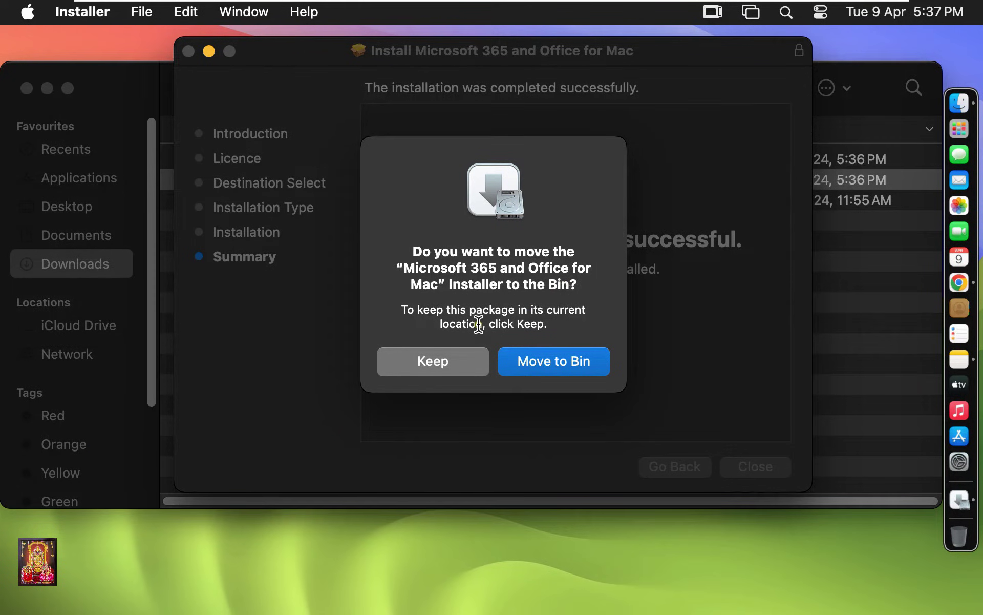
pyautogui.click(443, 367)
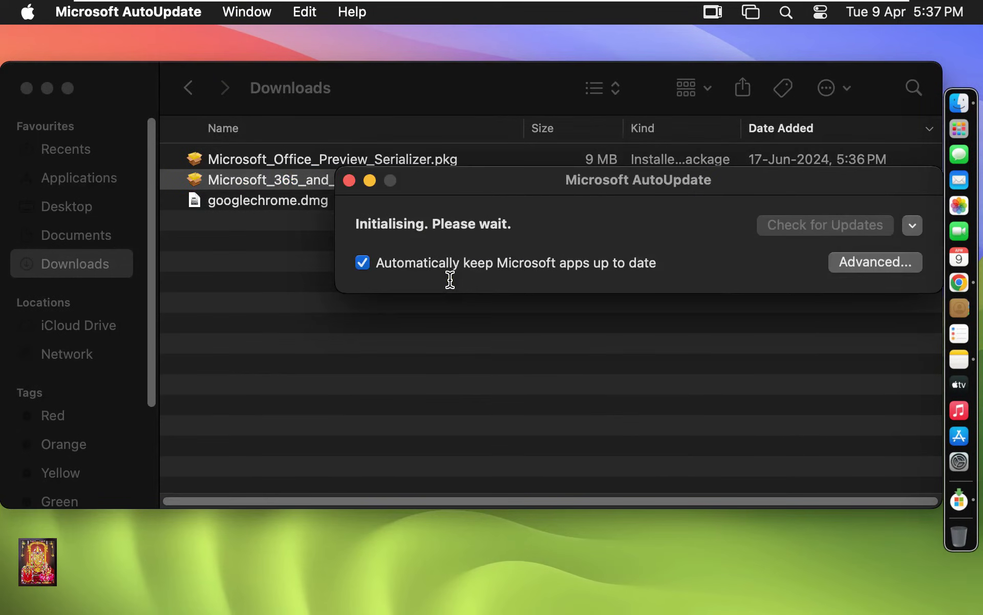
# Retry AutoUpdate's update check after the server connection error, then close AutoUpdate
pyautogui.moveTo(722, 180); pyautogui.dragTo(589, 202)
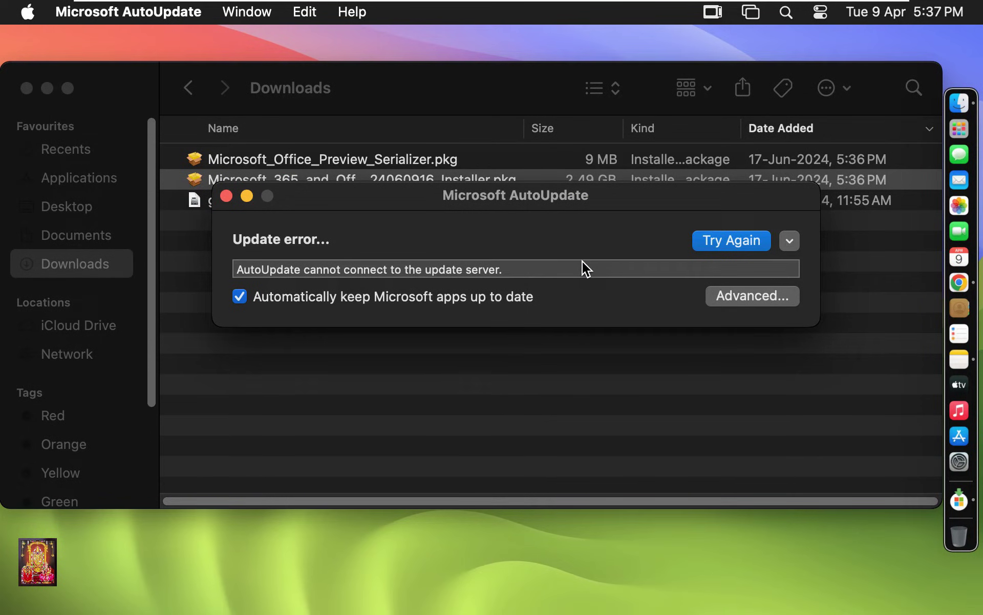
pyautogui.click(744, 245)
pyautogui.click(226, 198)
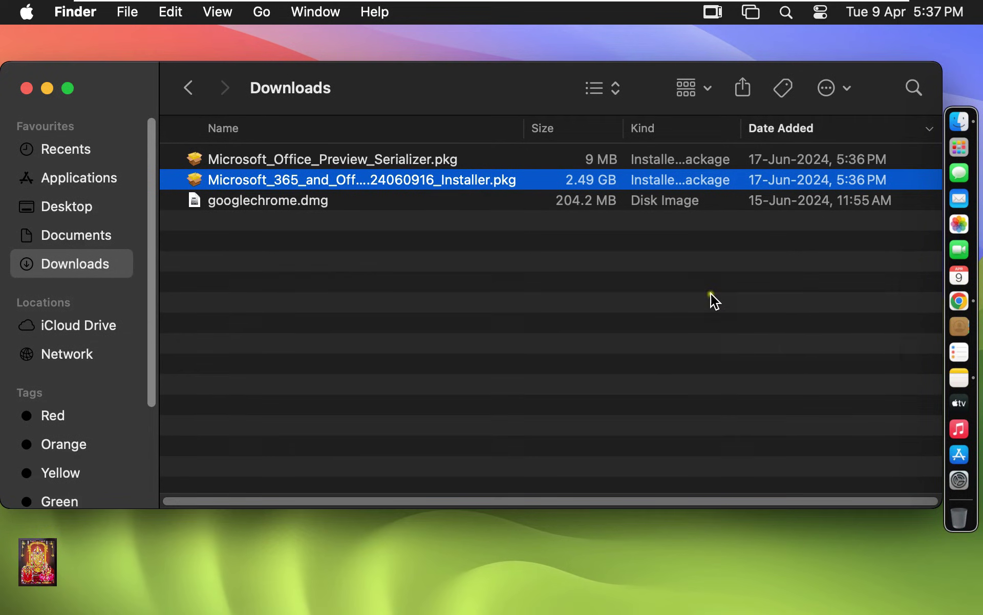
# Open Microsoft_Office_Preview_Serializer.pkg with Installer and accept its licence terms
pyautogui.rightClick(328, 162)
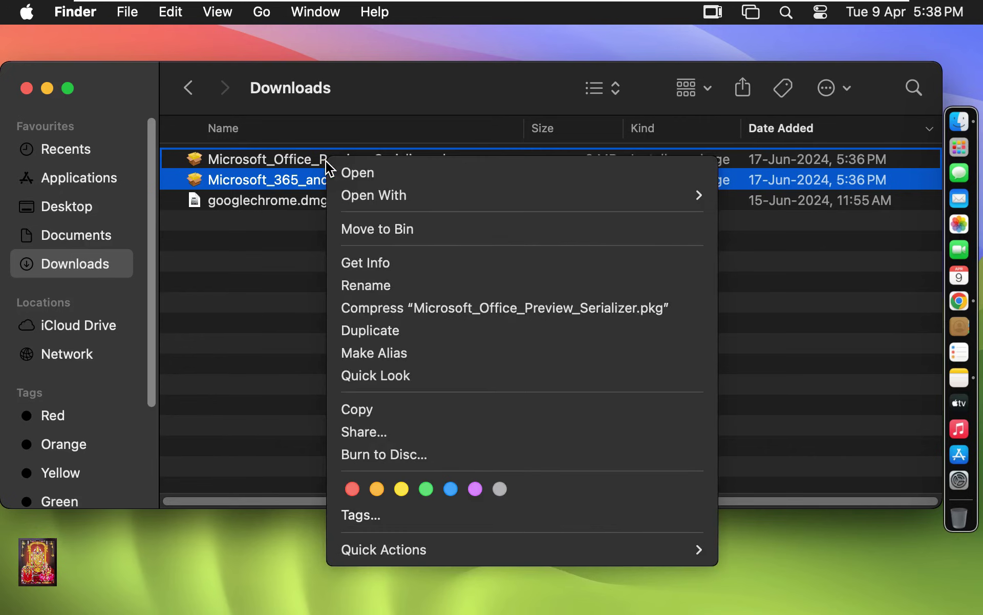
pyautogui.moveTo(361, 195)
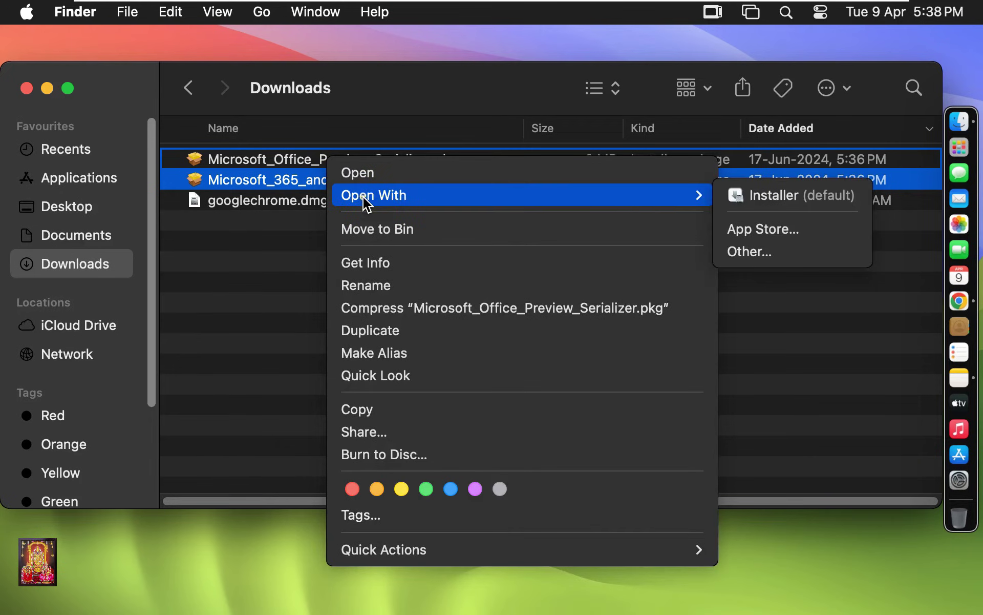
pyautogui.click(762, 205)
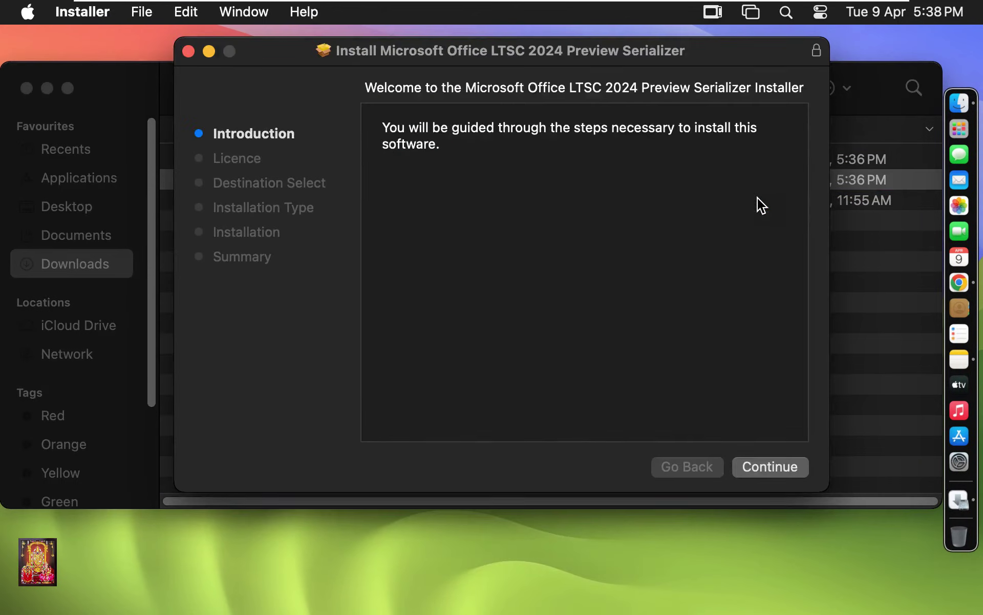
pyautogui.click(776, 467)
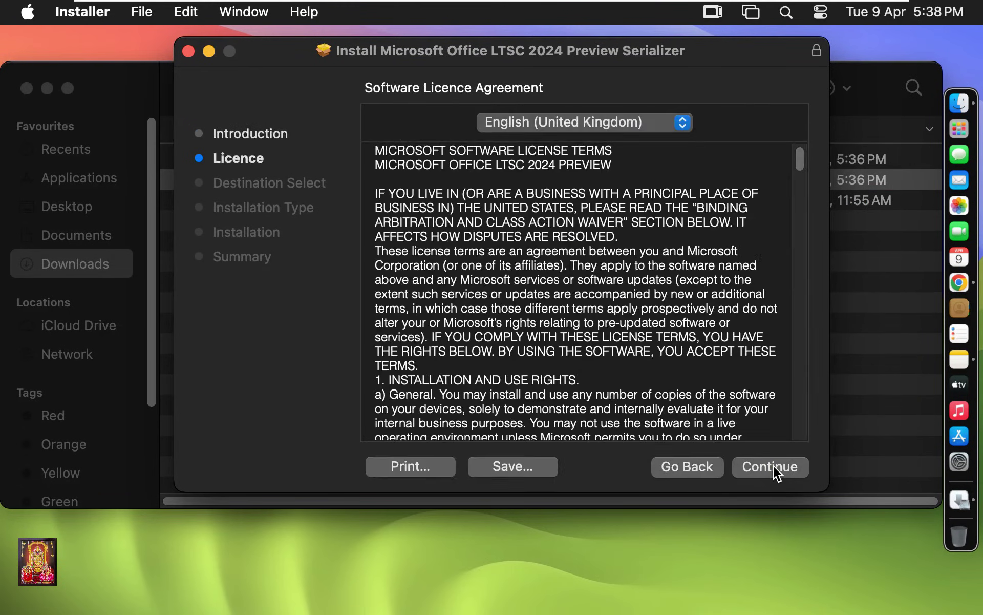
pyautogui.click(777, 472)
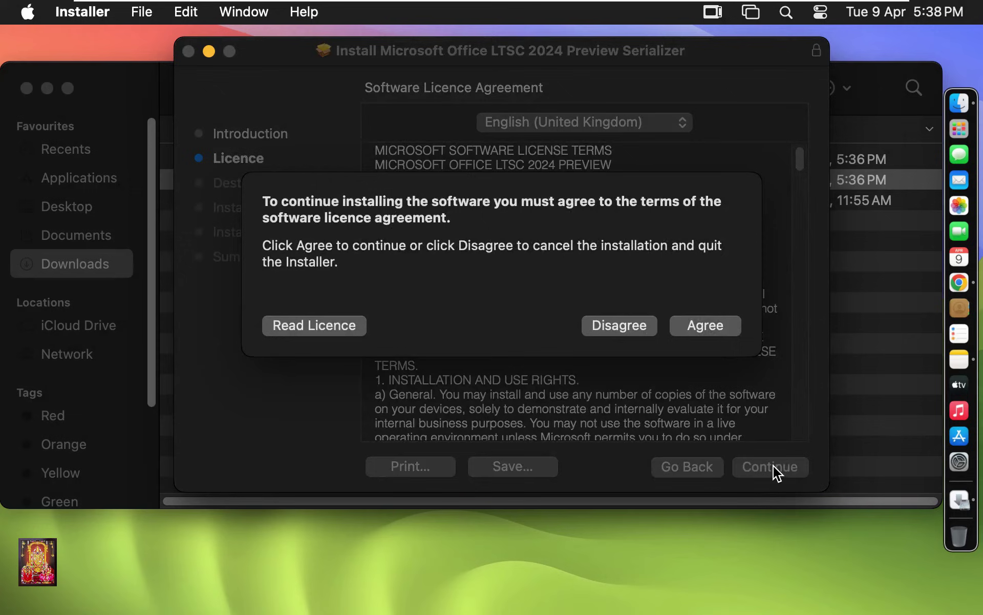
pyautogui.click(714, 328)
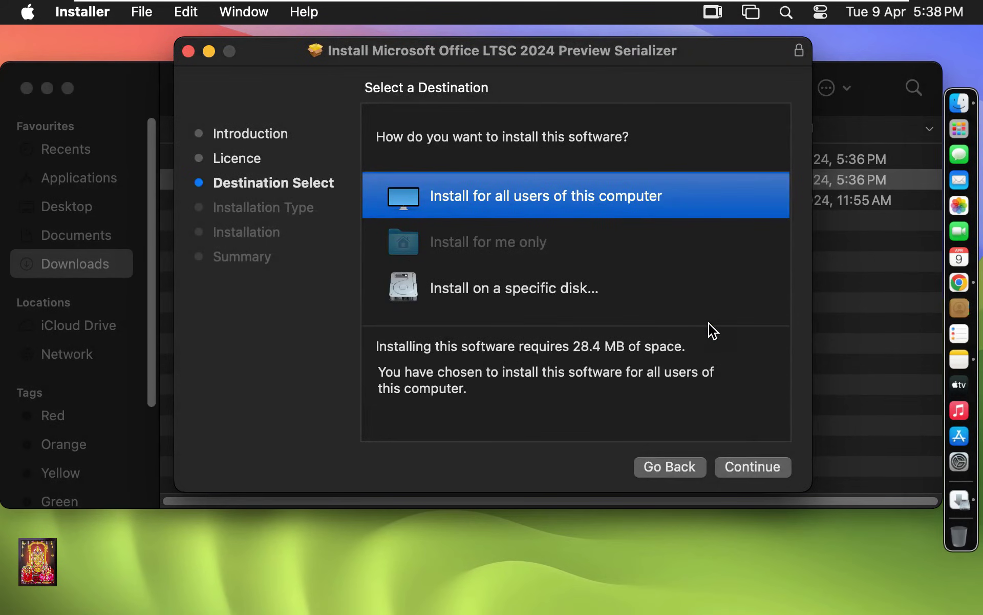
# Install the serializer for all users, authorised with the account password
pyautogui.click(757, 475)
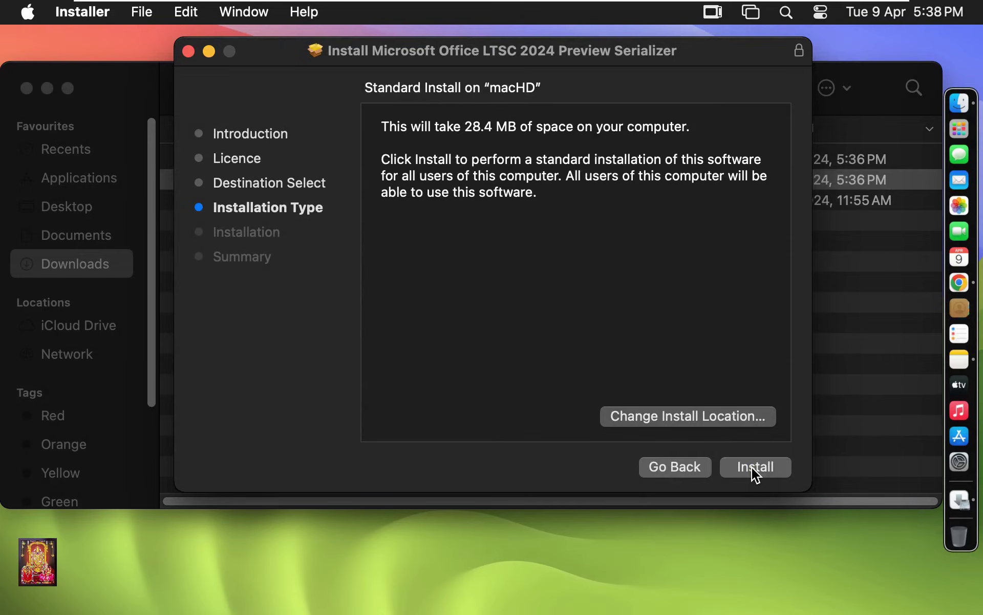
pyautogui.click(756, 475)
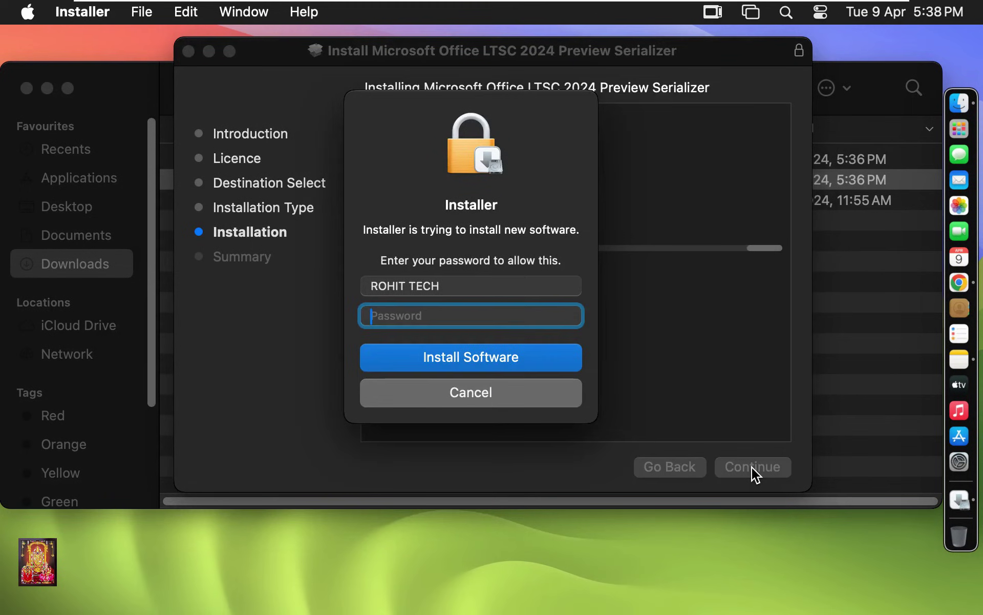
pyautogui.write('•••••••')
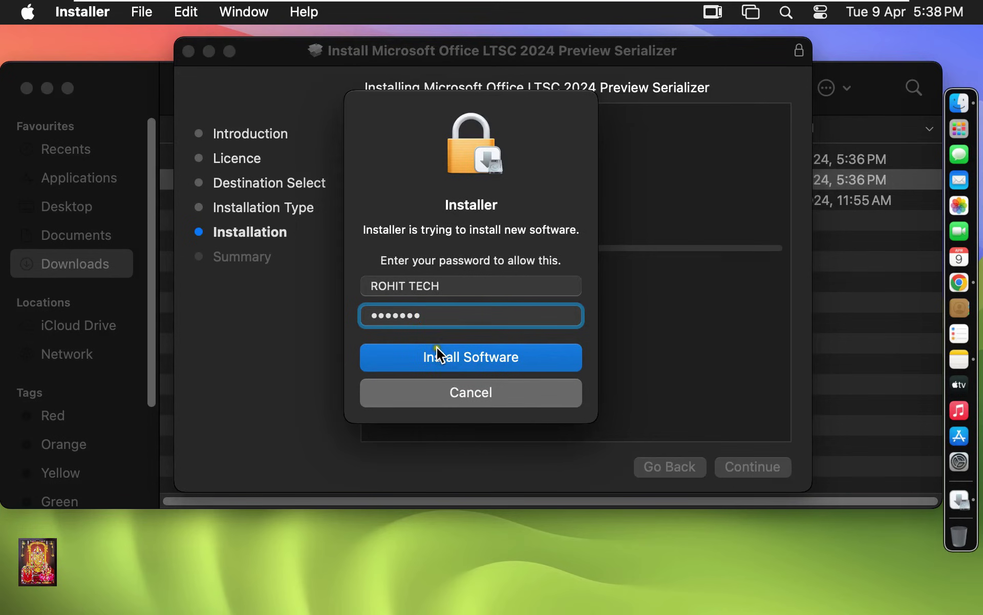
pyautogui.click(466, 357)
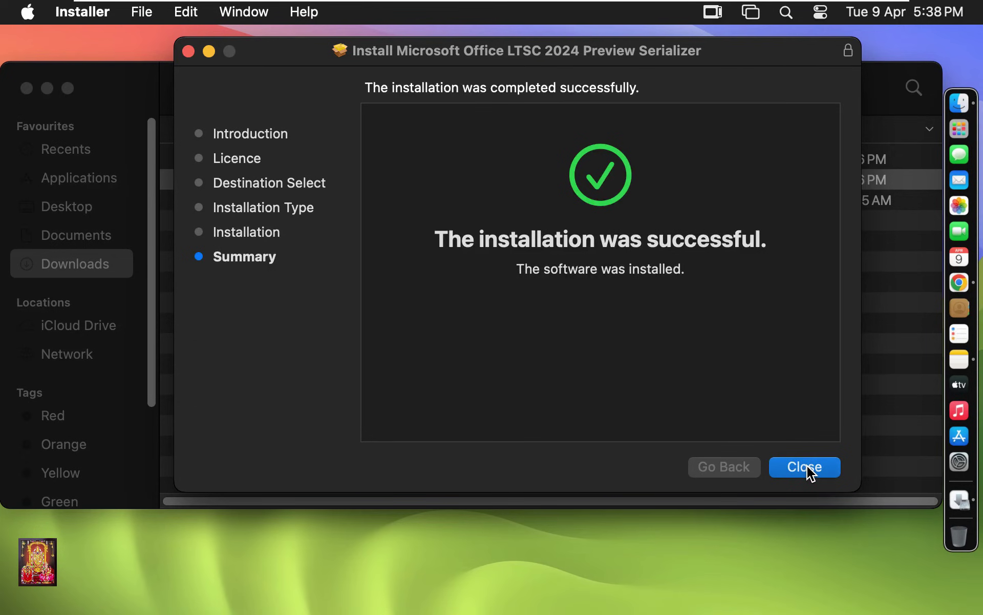
# Close the serializer Installer, keep its package, and close the Finder Downloads window
pyautogui.click(806, 467)
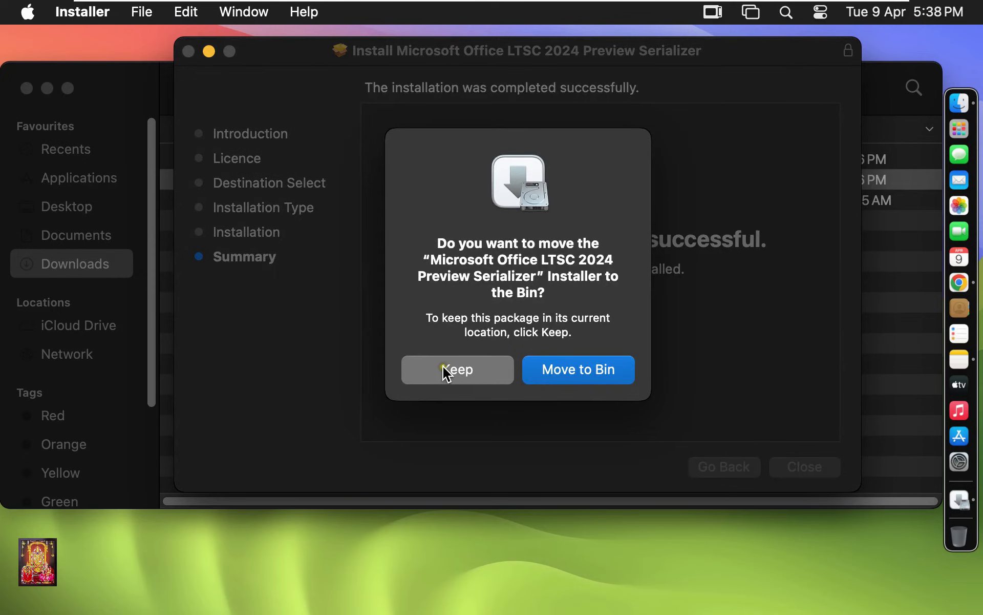
pyautogui.click(461, 376)
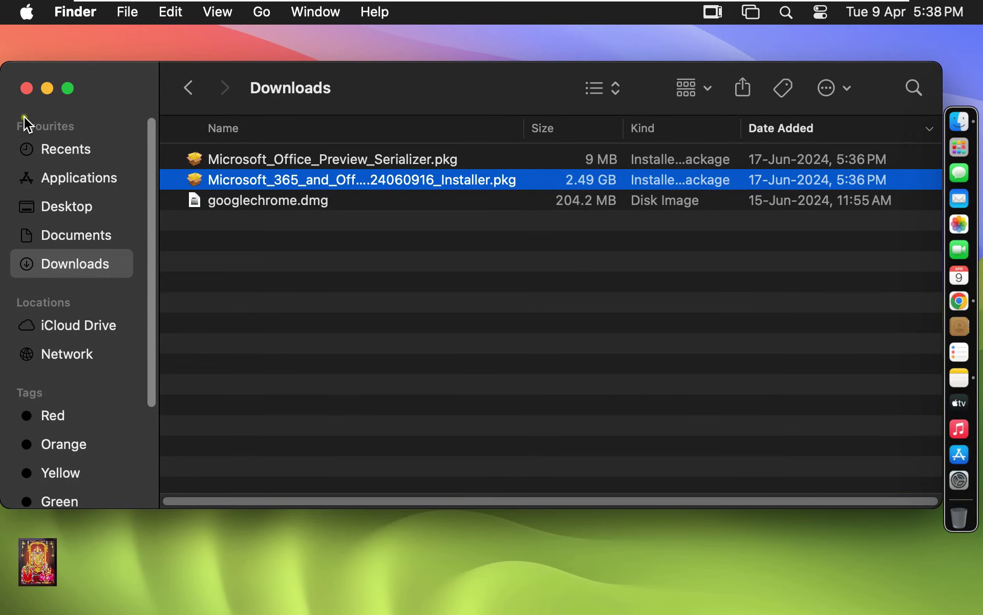
pyautogui.click(25, 90)
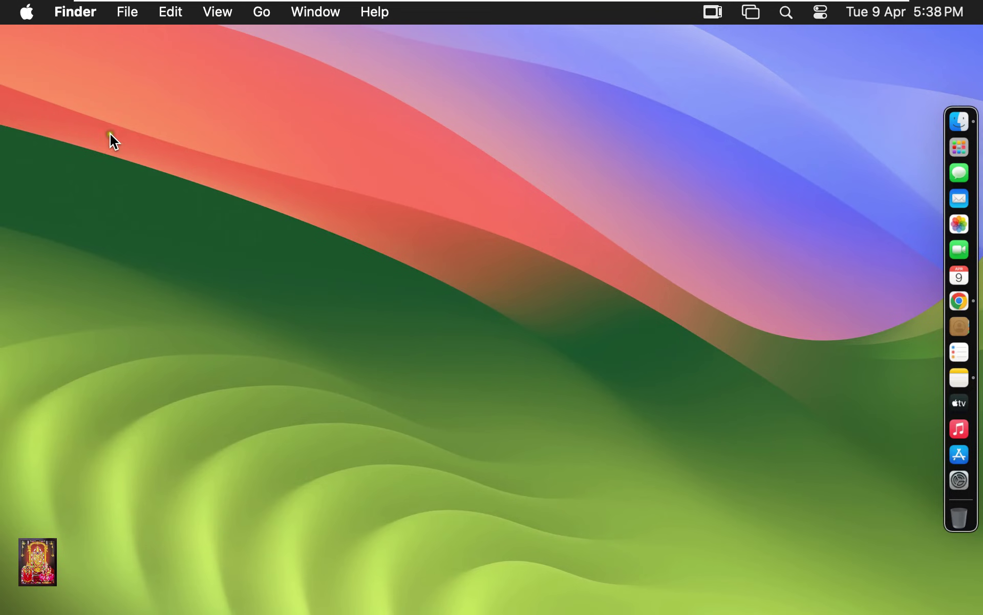
# Launch Microsoft Excel from Launchpad's second page and create a Blank Workbook, Book1
pyautogui.click(961, 149)
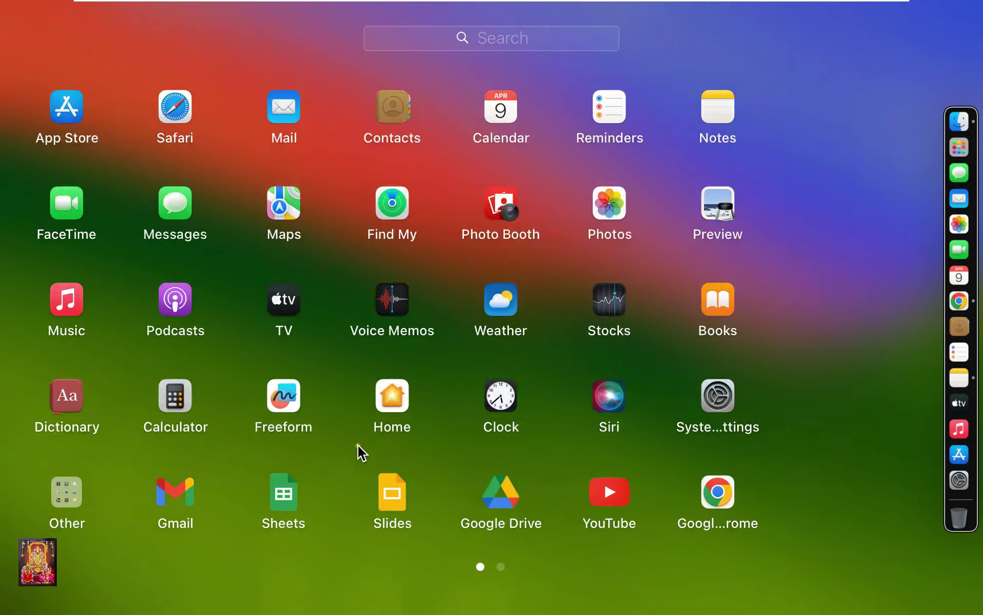
pyautogui.hscroll(5, 358, 451)
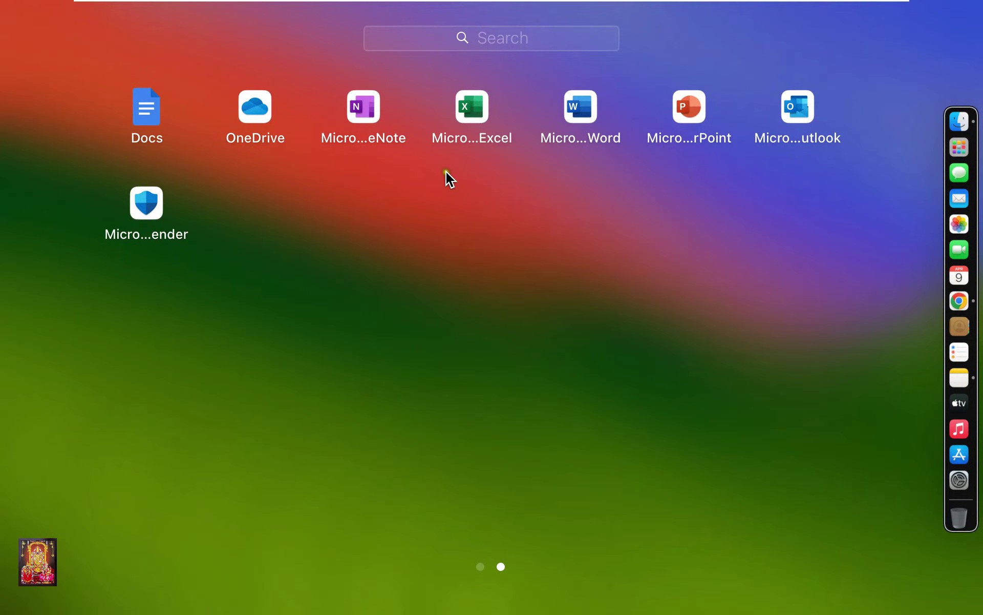
pyautogui.click(486, 107)
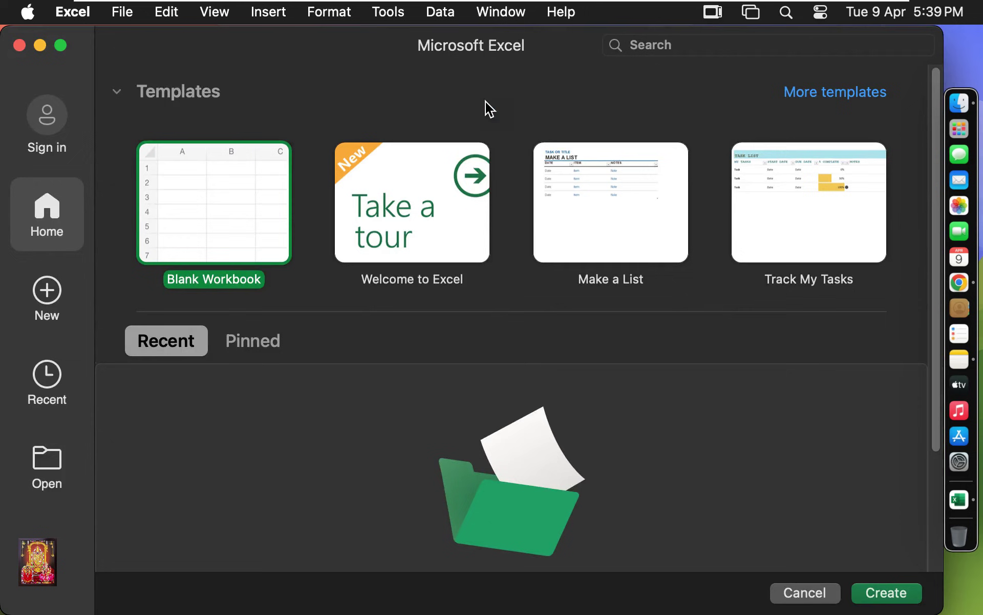
pyautogui.click(204, 232)
pyautogui.click(900, 603)
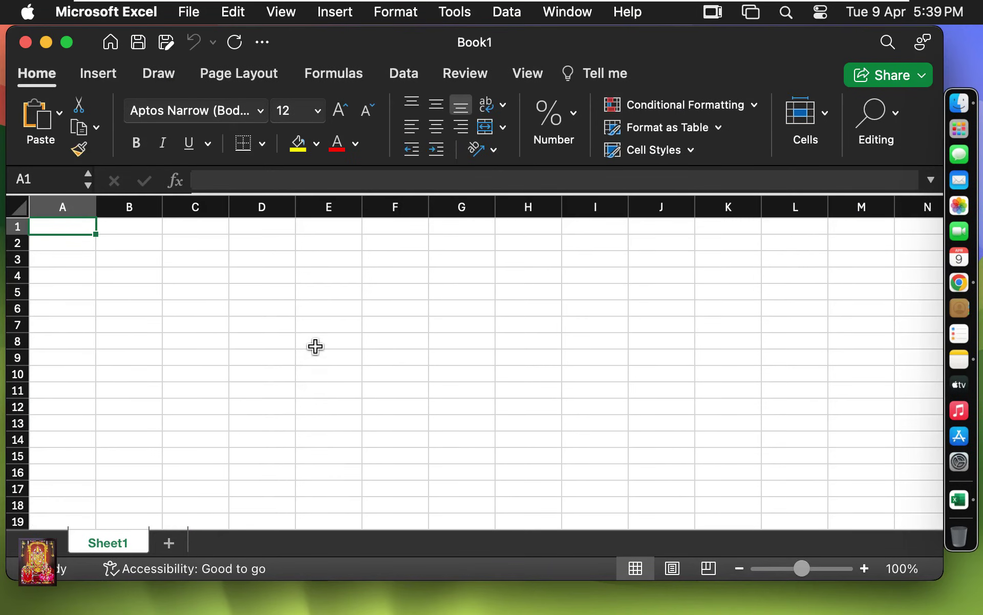
# Check in About Microsoft Excel that version 16.86 shows an Office LTSC Standard for Mac 2024 Preview licence, then close it
pyautogui.click(72, 16)
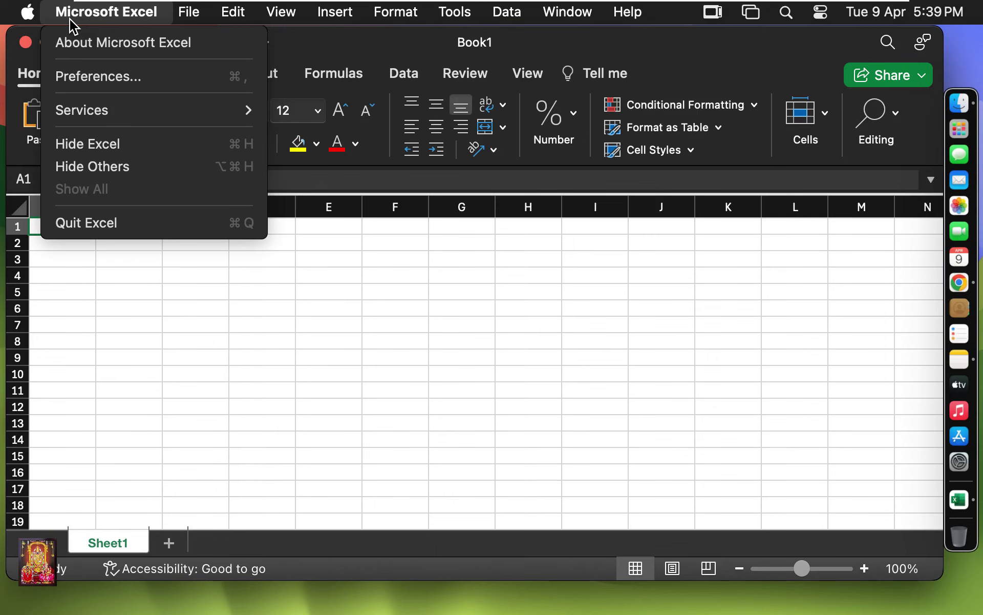
pyautogui.click(85, 46)
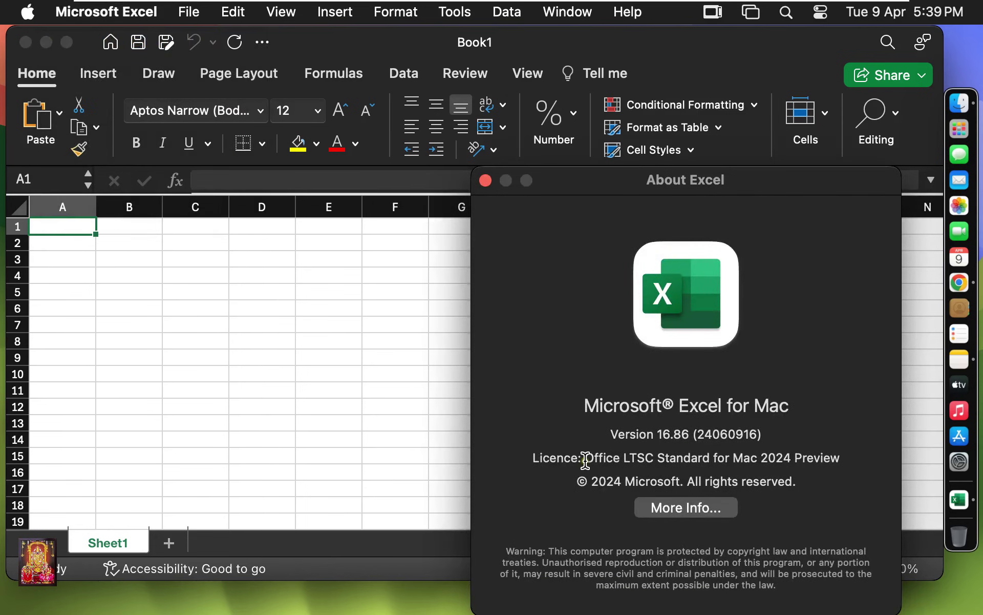
pyautogui.moveTo(585, 458); pyautogui.dragTo(842, 457)
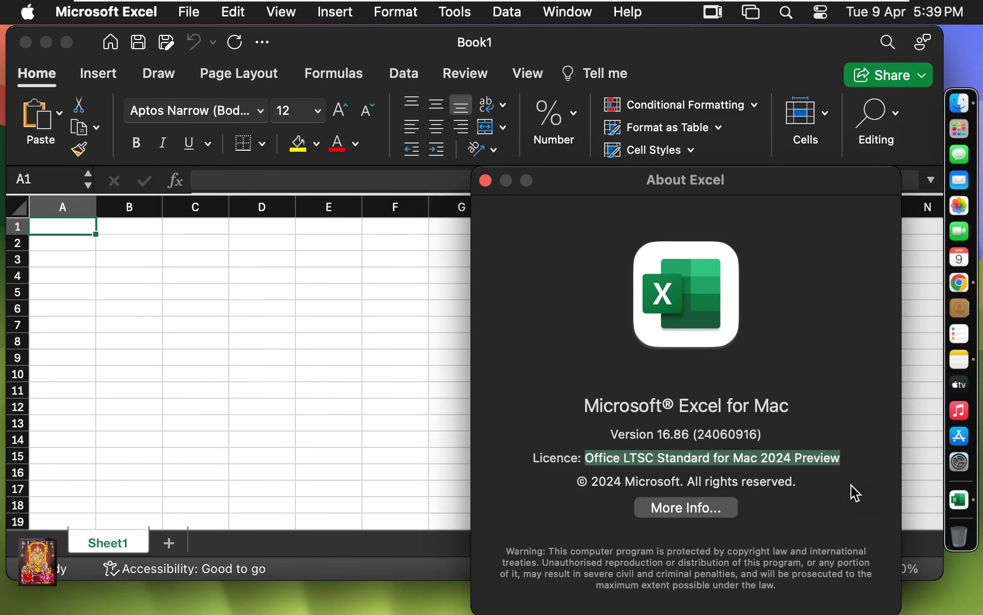
pyautogui.click(485, 180)
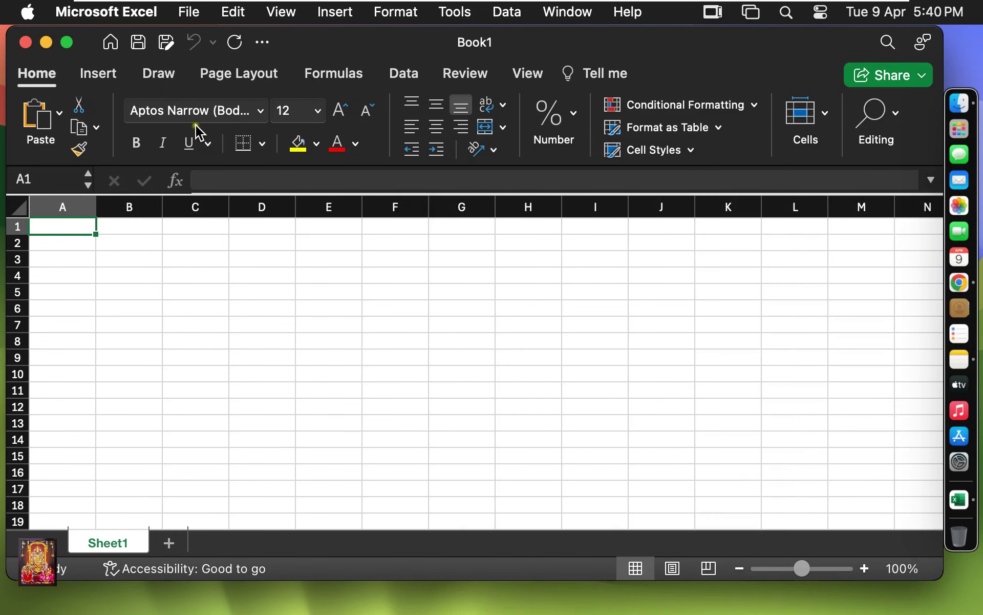
pyautogui.click(23, 43)
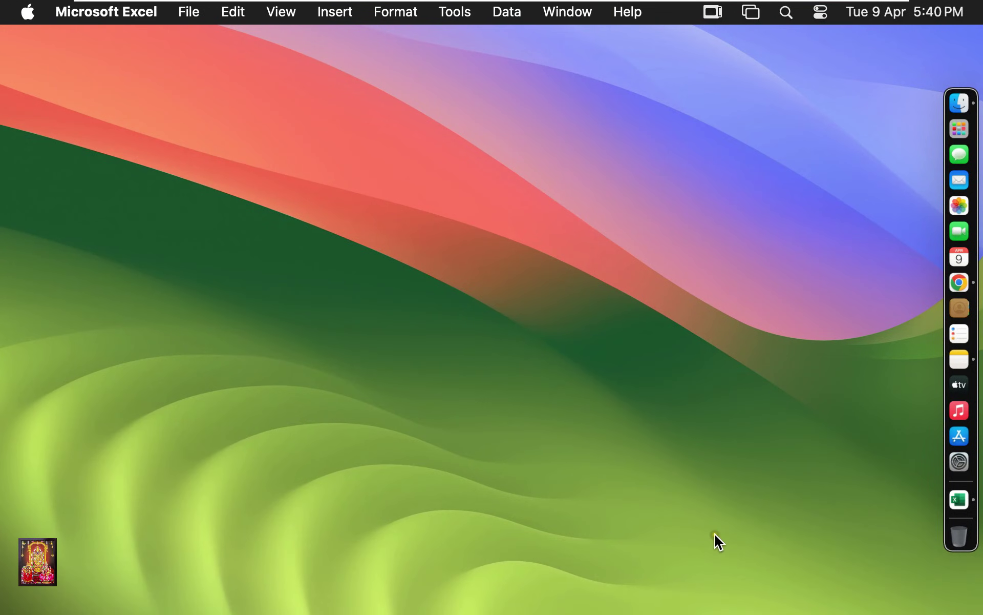